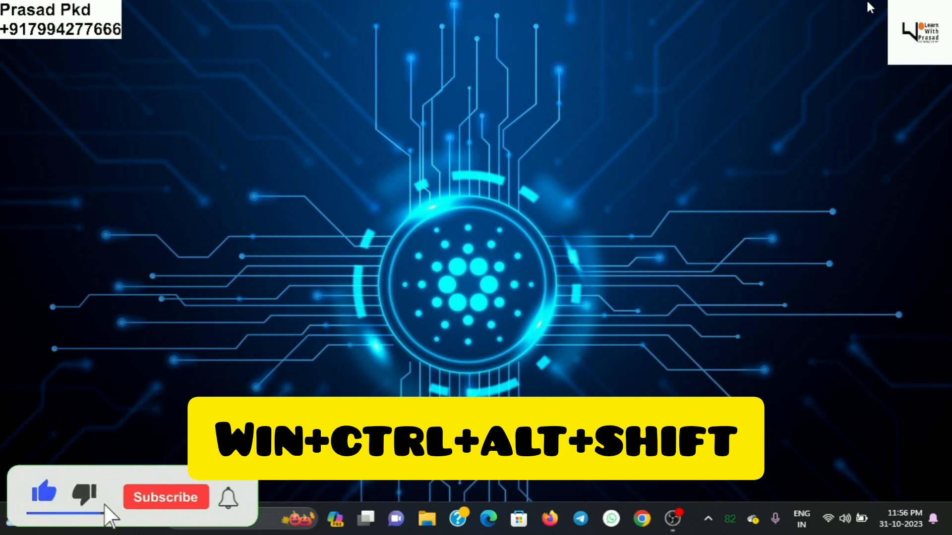
- Launch the Microsoft 365 app with the Win+Ctrl+Alt+Shift shortcut to reach its Home page
key(ctrl+alt+shift+super)
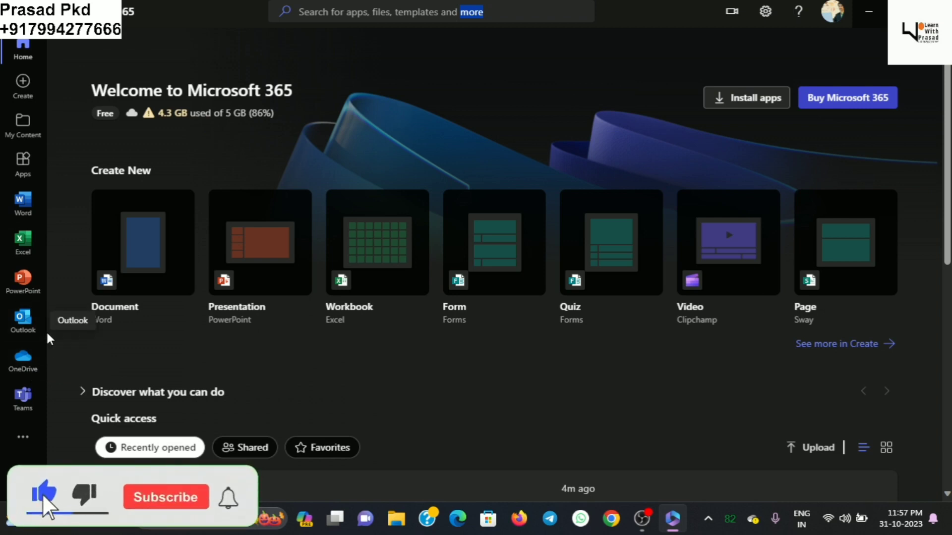
- Create a blank workbook from the Excel start page, opening Book 11
click(30, 251)
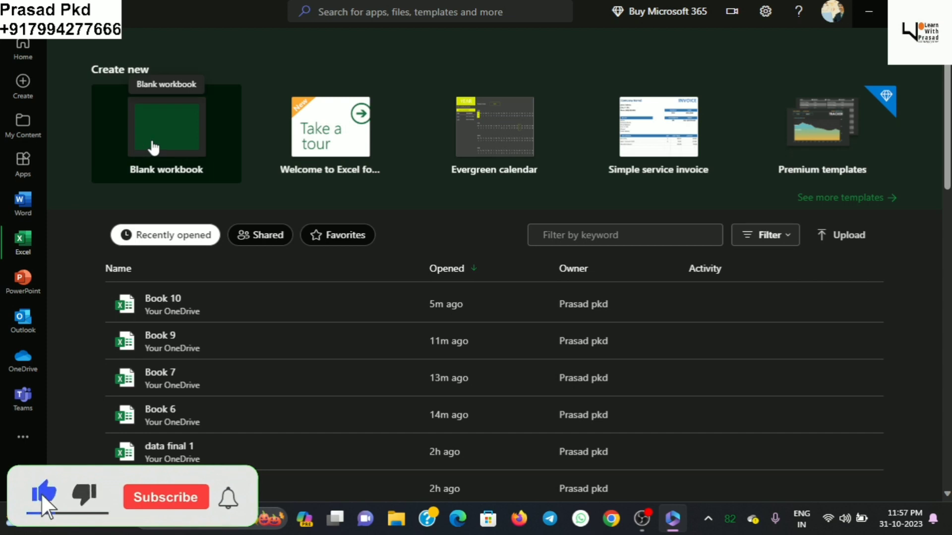
click(165, 139)
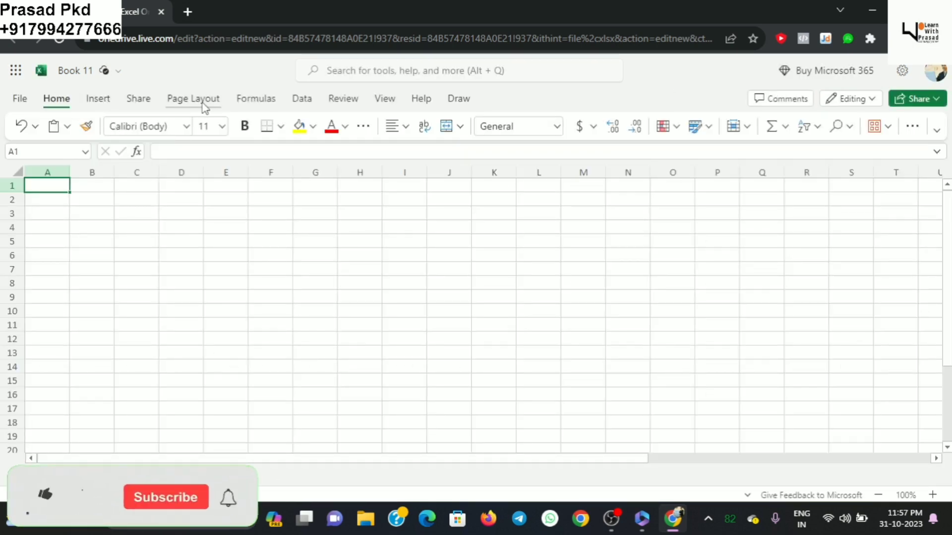
- Look over the Insert and Formulas tabs, then enter 'data' in cell B4 on Home
click(105, 108)
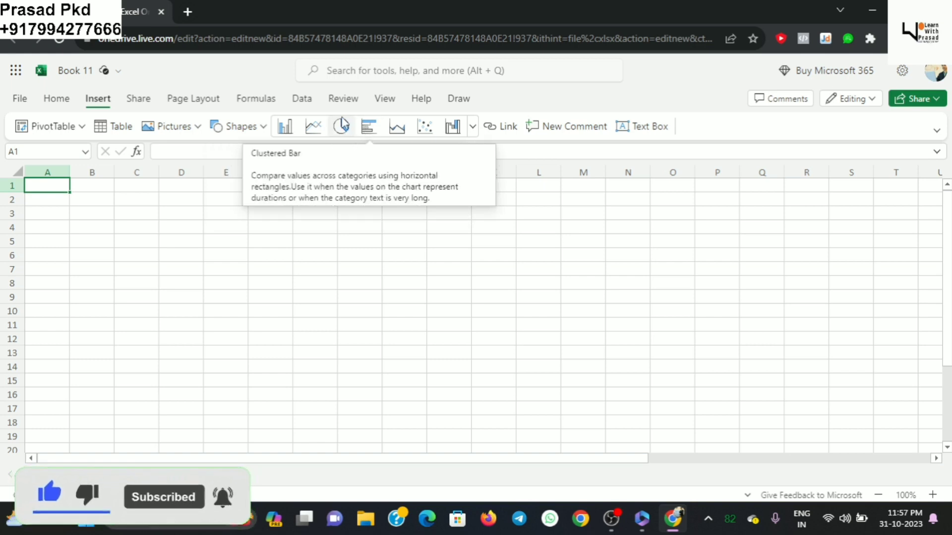
click(269, 101)
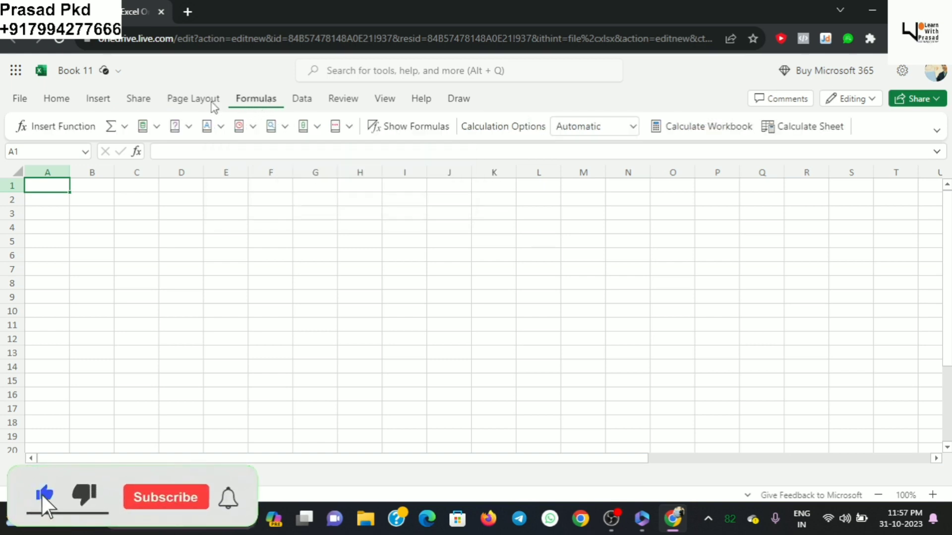
click(56, 99)
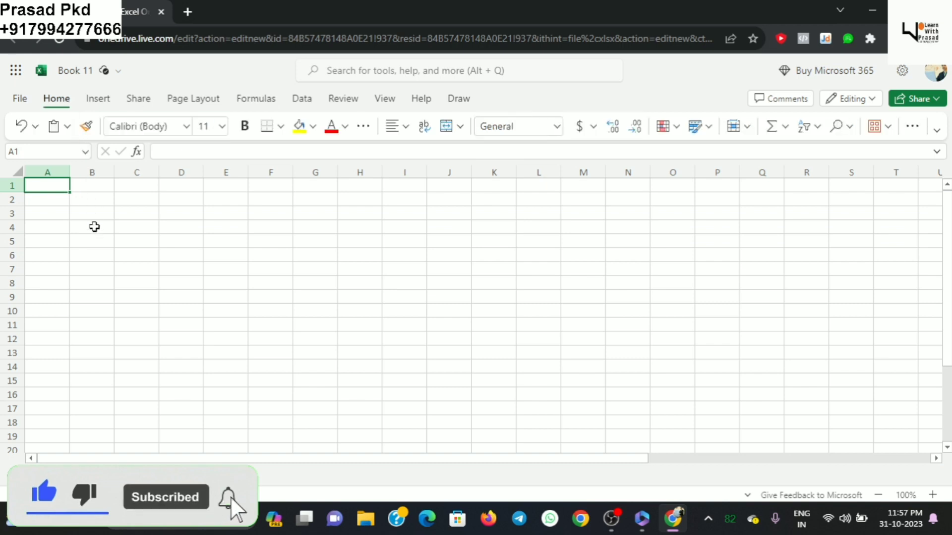
click(94, 226)
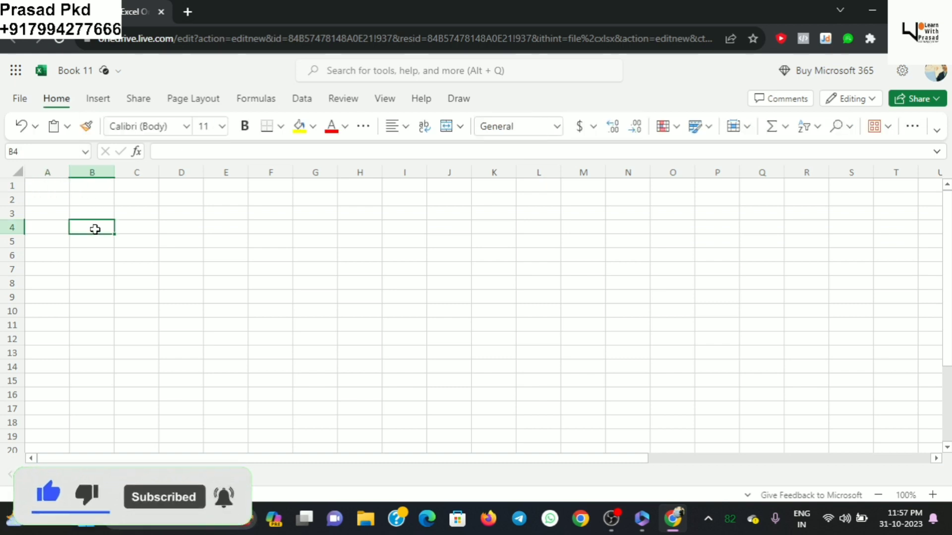
text(data)
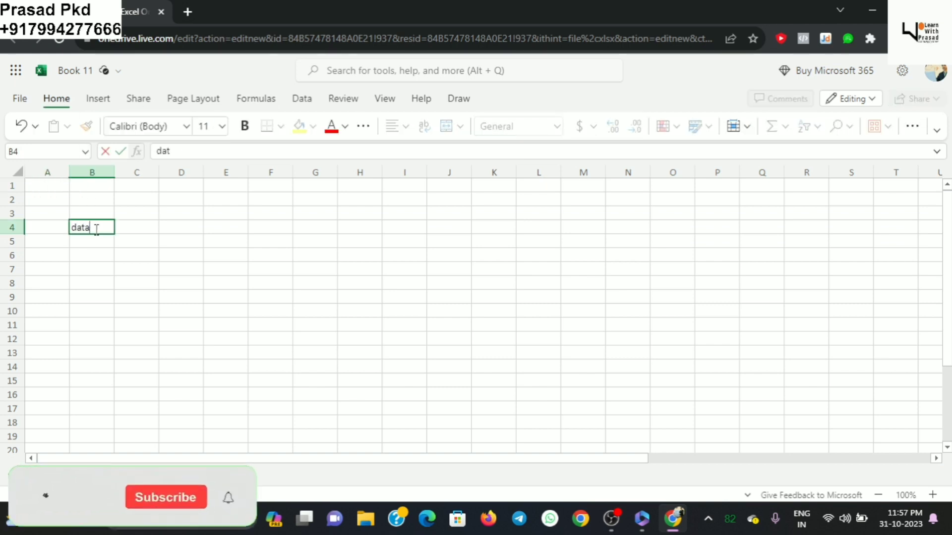
key(Return)
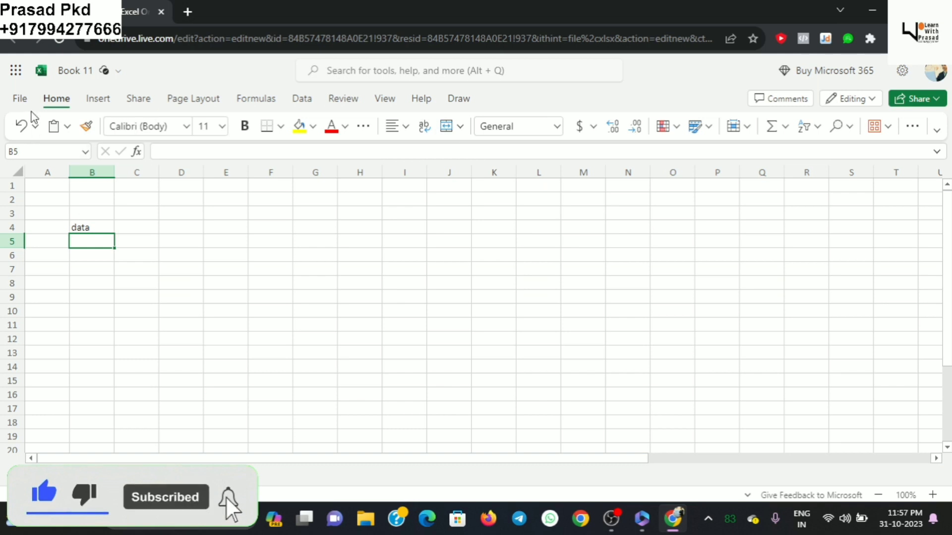
- Download a copy of Book 11 via File > Save As > Download a Copy
click(20, 98)
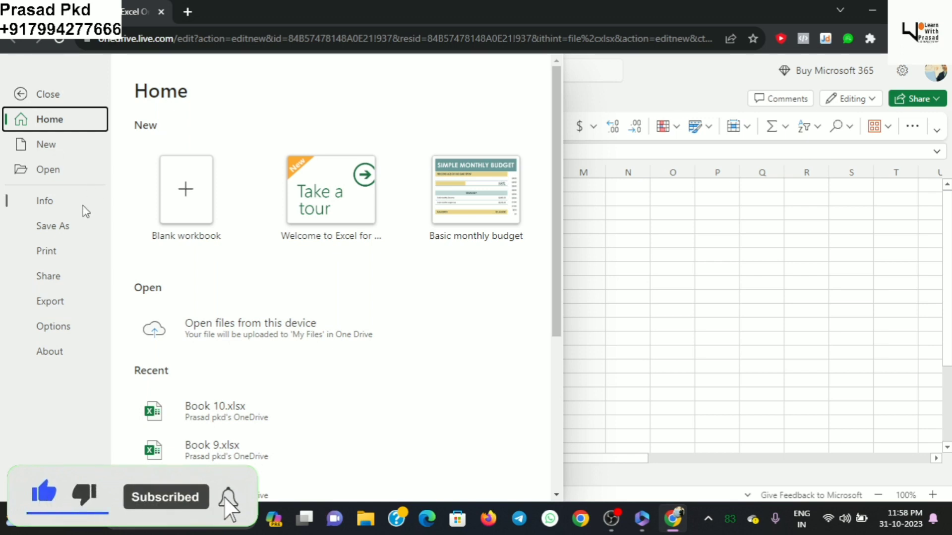
click(68, 229)
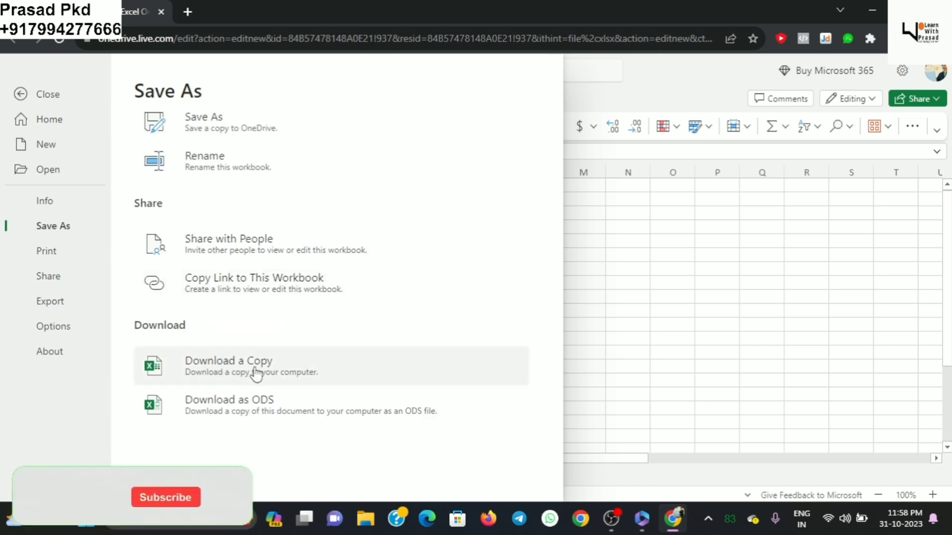
click(602, 377)
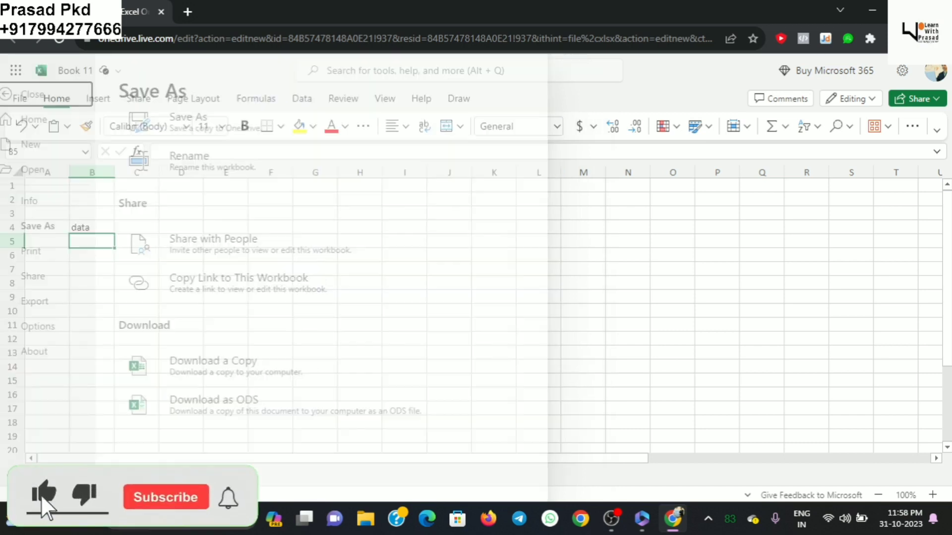